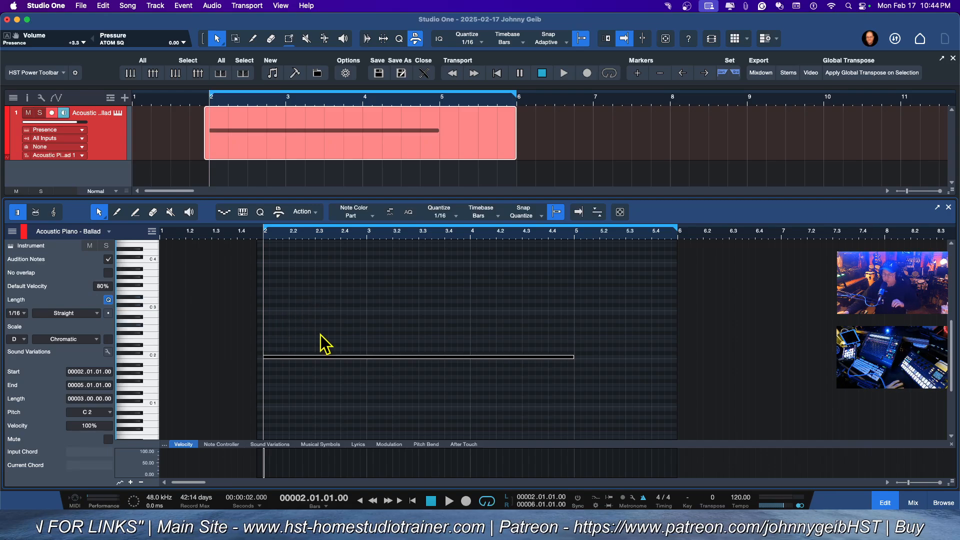
left_click(331, 371)
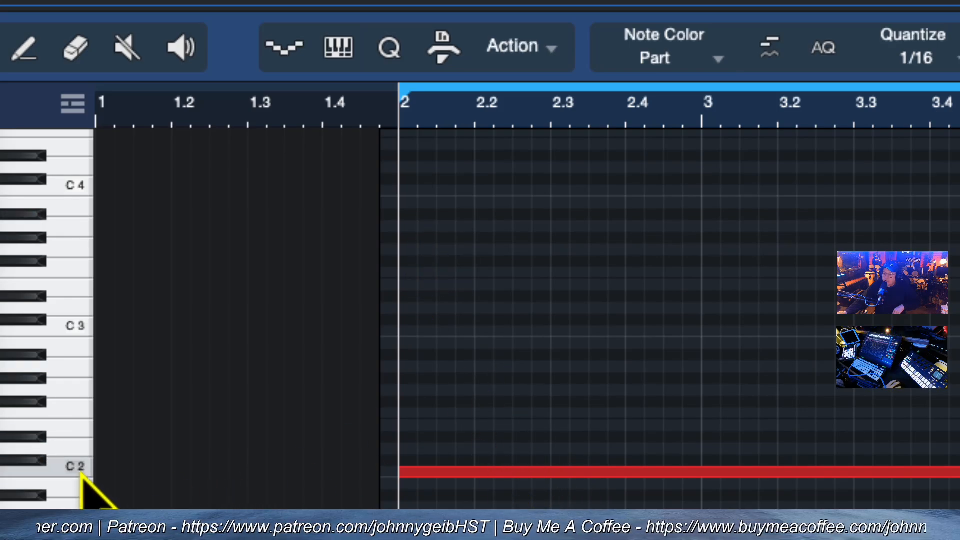
double_click(461, 472)
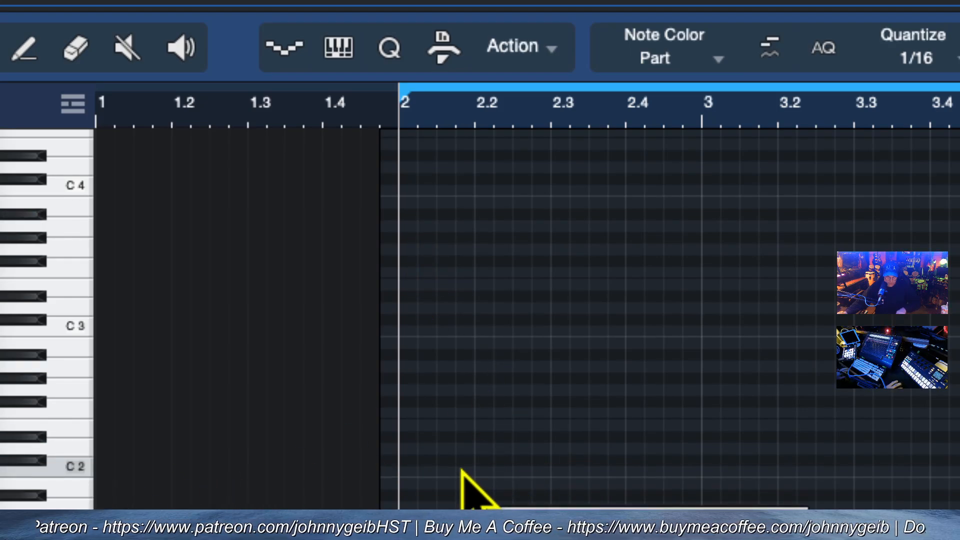
key("super+z")
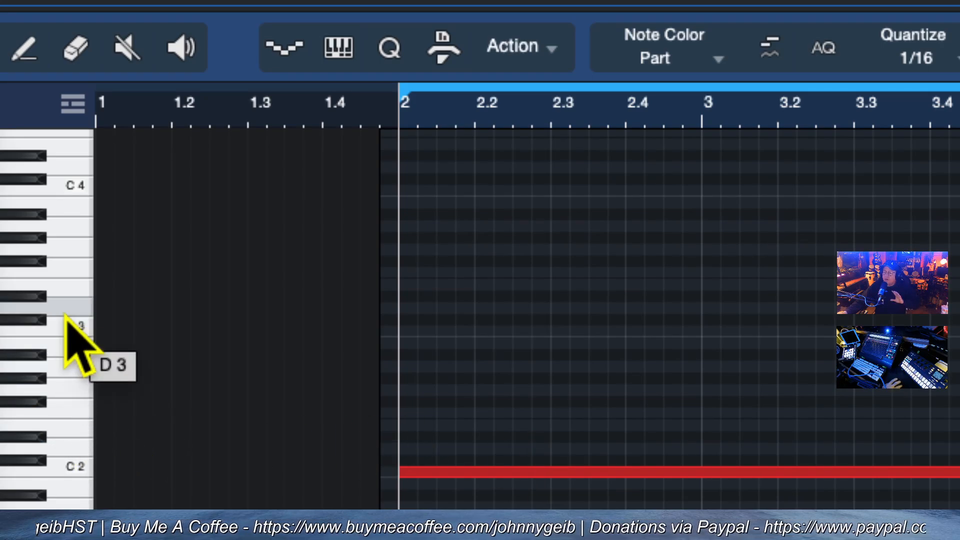
Show the note editor's scale options, enable Snap to Scale and set the D scale to Blues
left_click(330, 47)
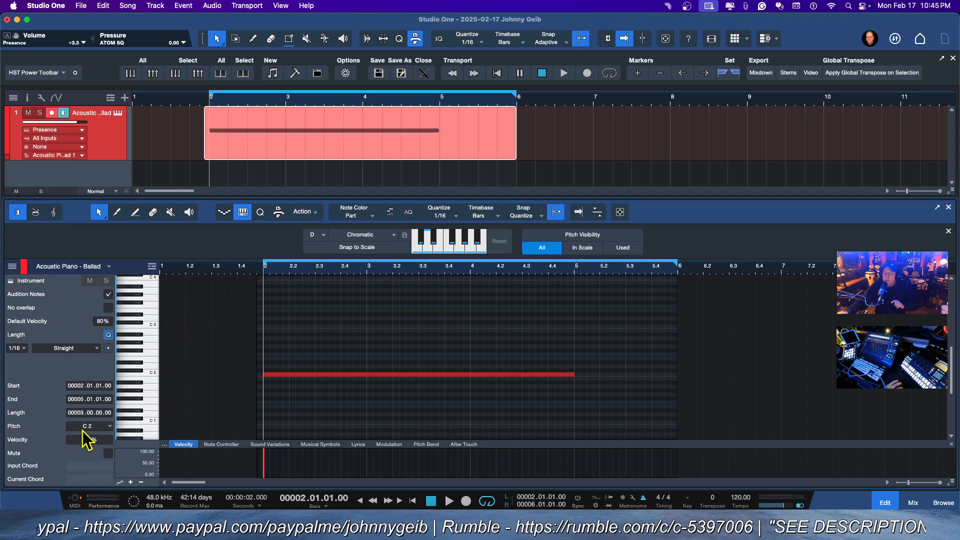
left_click(360, 247)
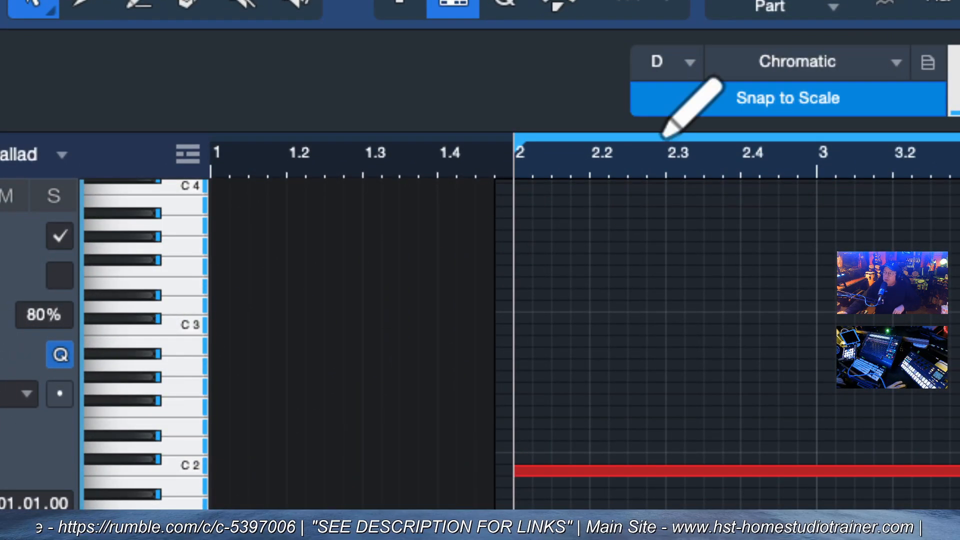
left_click(700, 111)
left_click(700, 111)
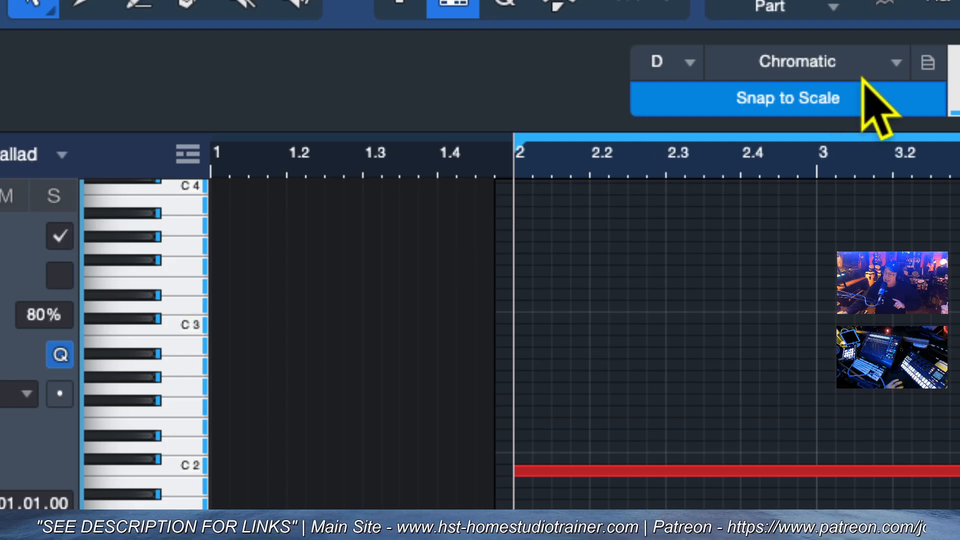
left_click(834, 69)
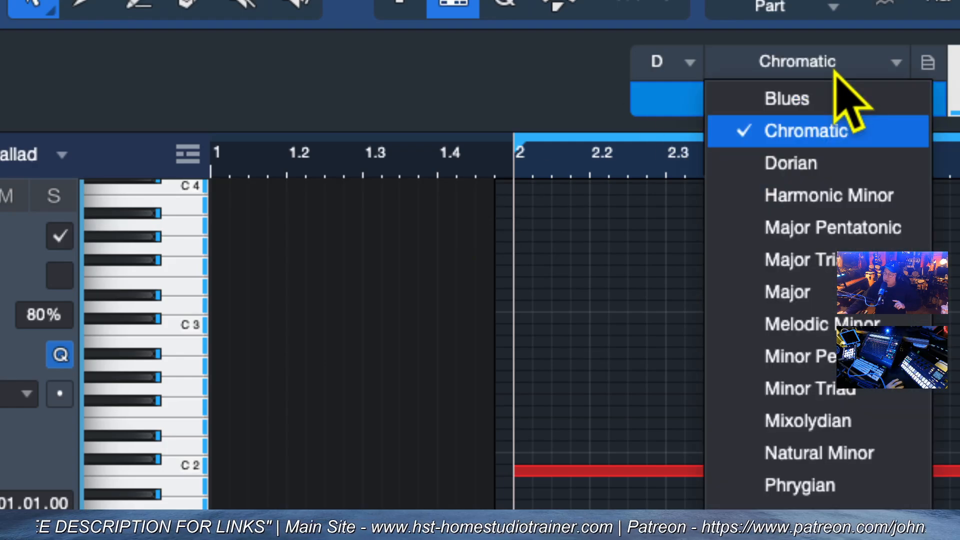
left_click(801, 100)
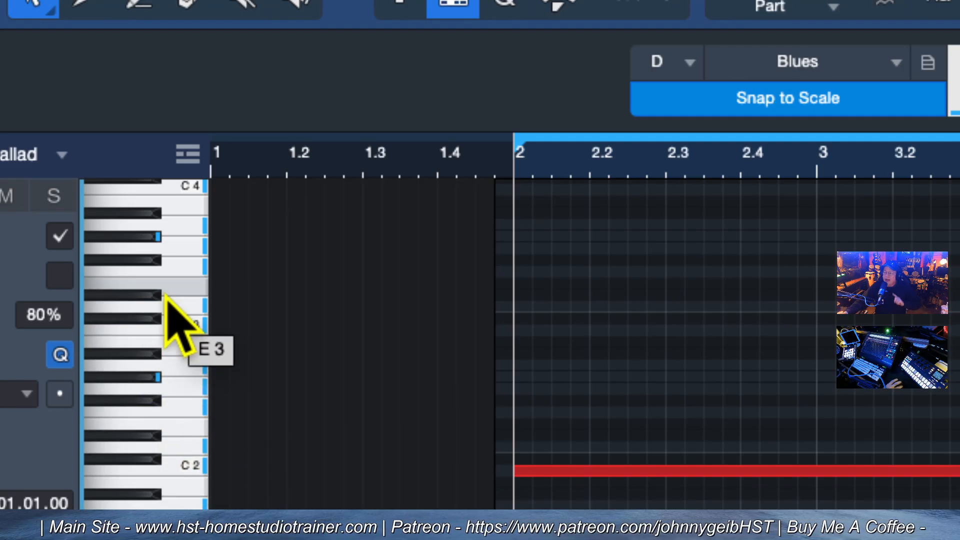
Move the long C2 note up to C3 and back down to D2 with scale snapping
left_click(559, 470)
left_click_drag(559, 470, 561, 360)
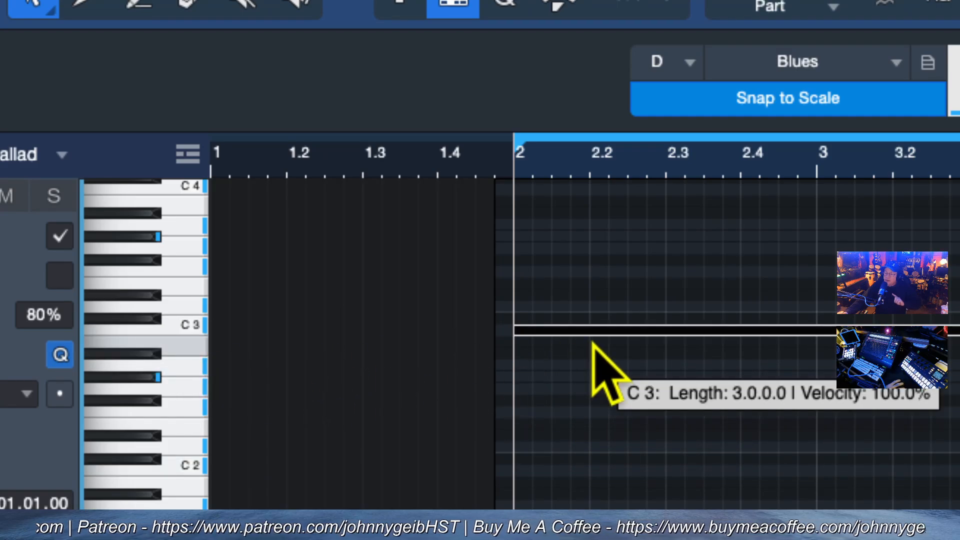
left_click_drag(608, 332, 598, 446)
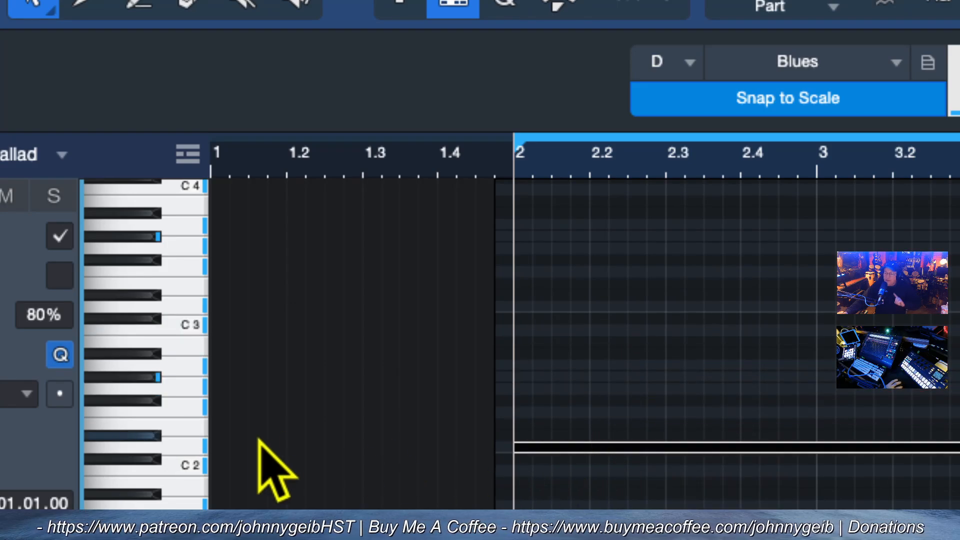
left_click(564, 449)
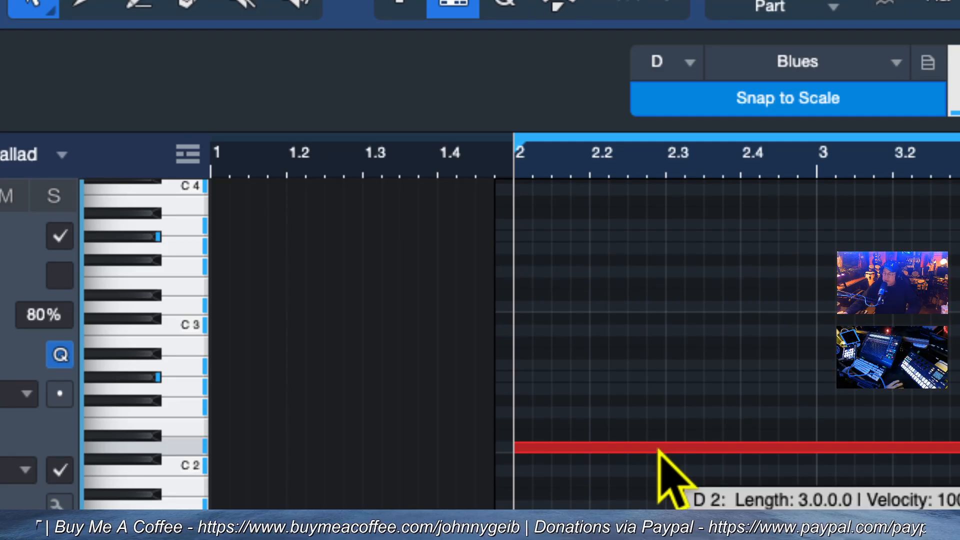
Duplicate the D2 note onto F2, G2 and C3 to build a chord, and play it back
left_click_drag(658, 449, 616, 427)
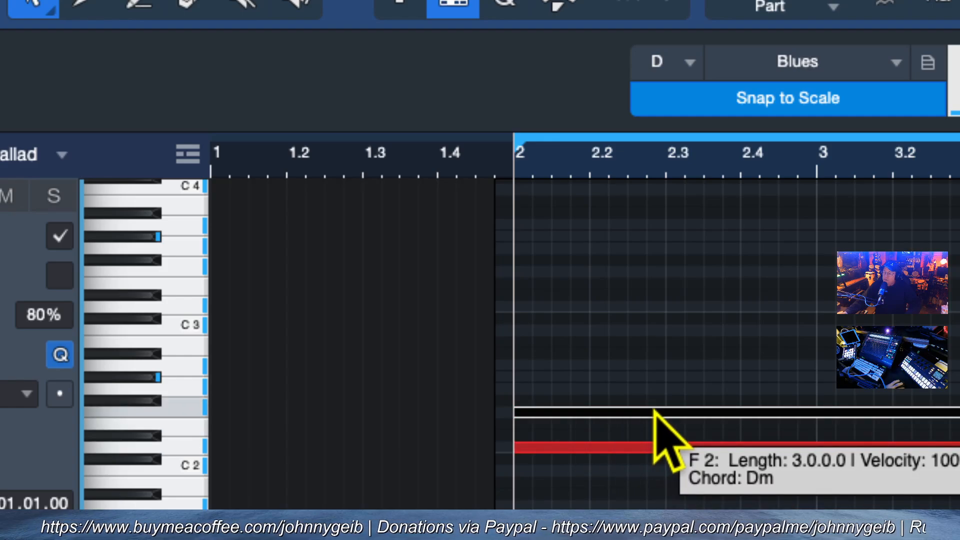
left_click_drag(652, 409, 660, 355)
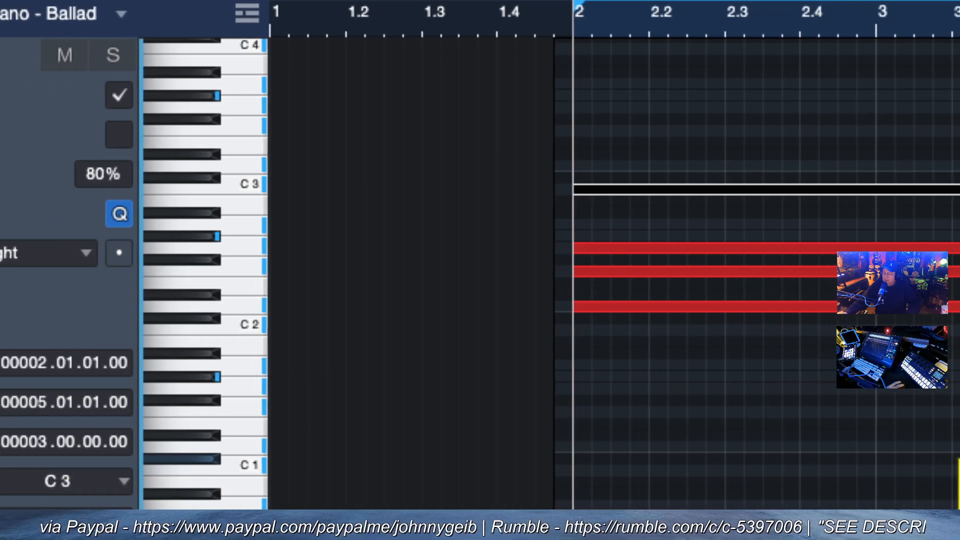
key("space")
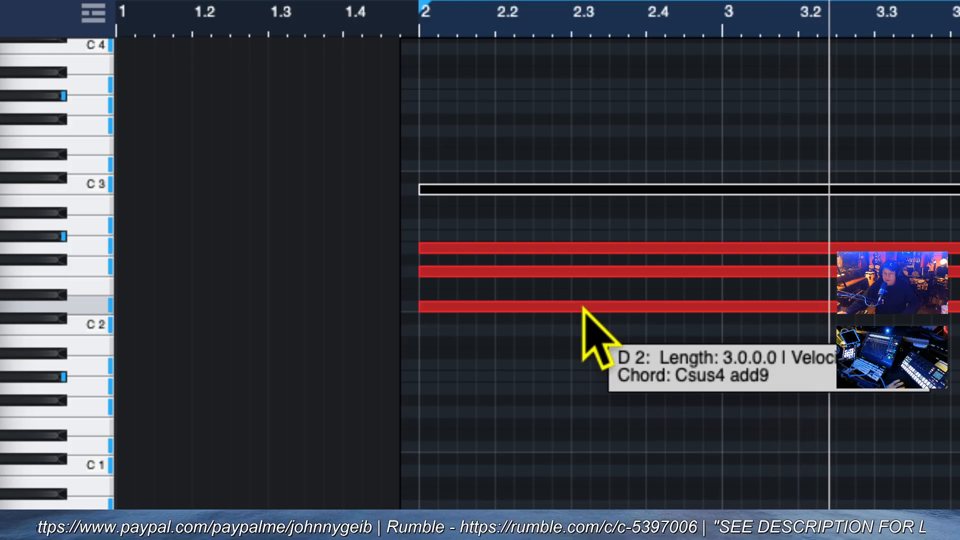
key("space")
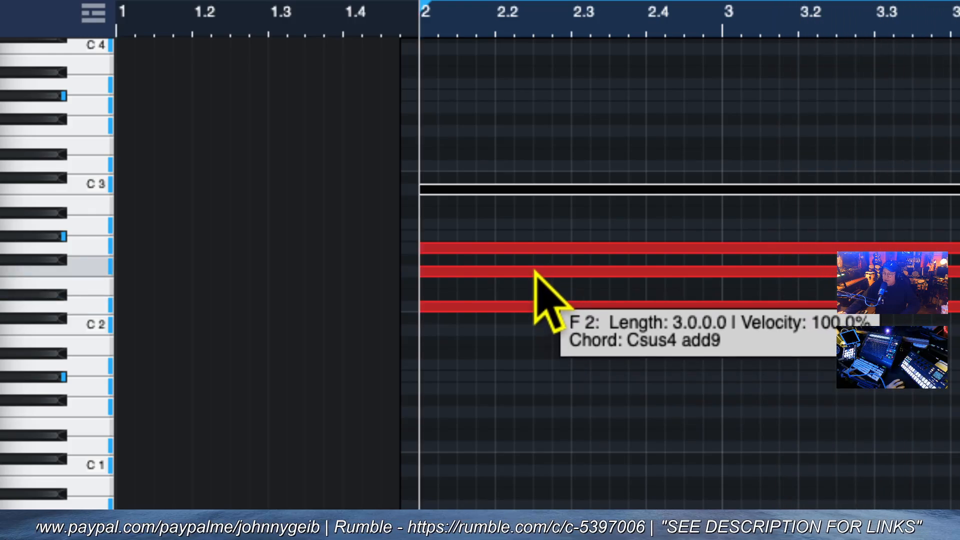
Duplicate the C3 note onto D3 and play back the extended chord
left_click_drag(543, 189, 544, 171)
key("space")
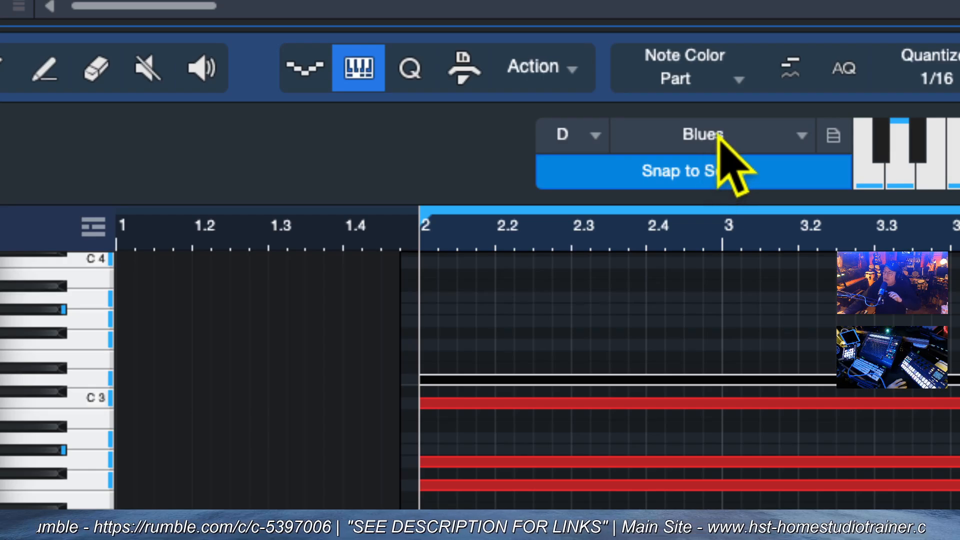
left_click(799, 141)
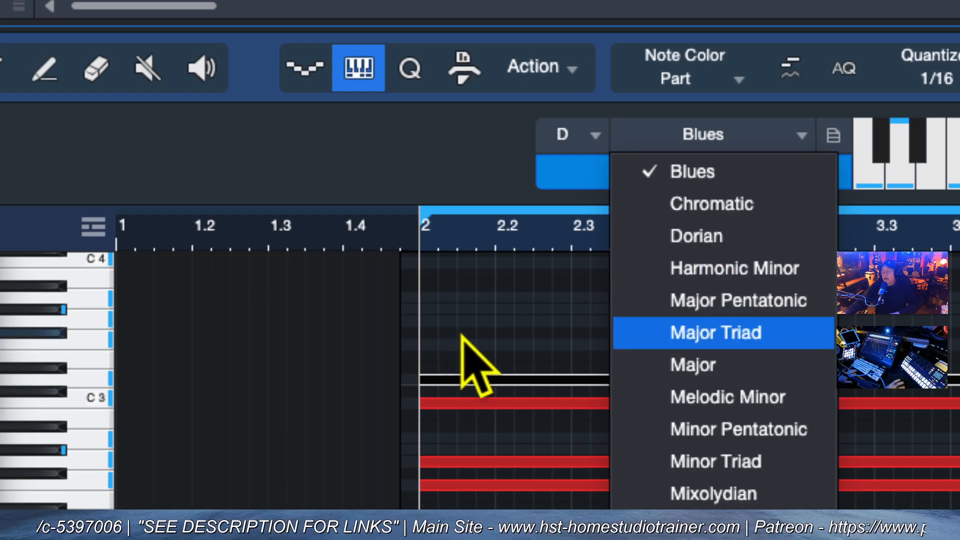
left_click(350, 343)
key("space")
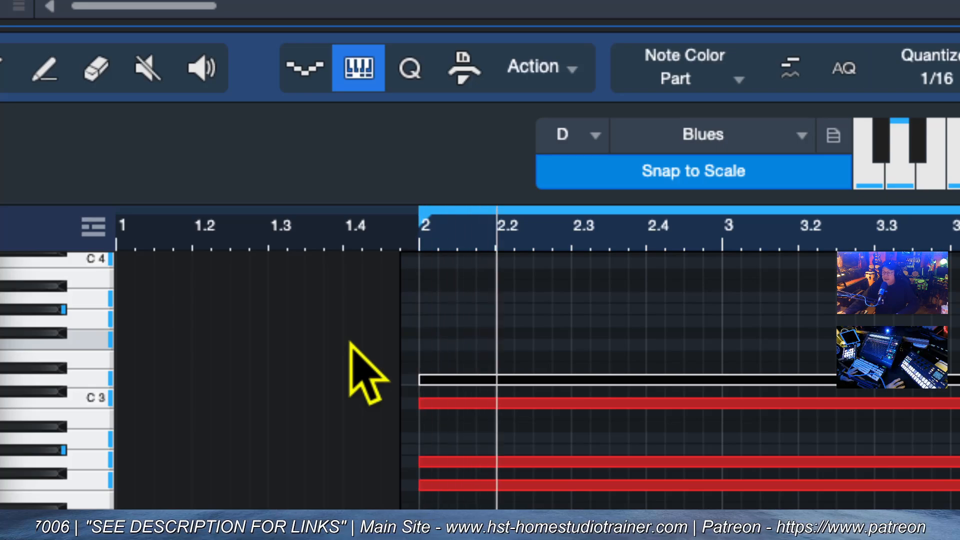
key("space")
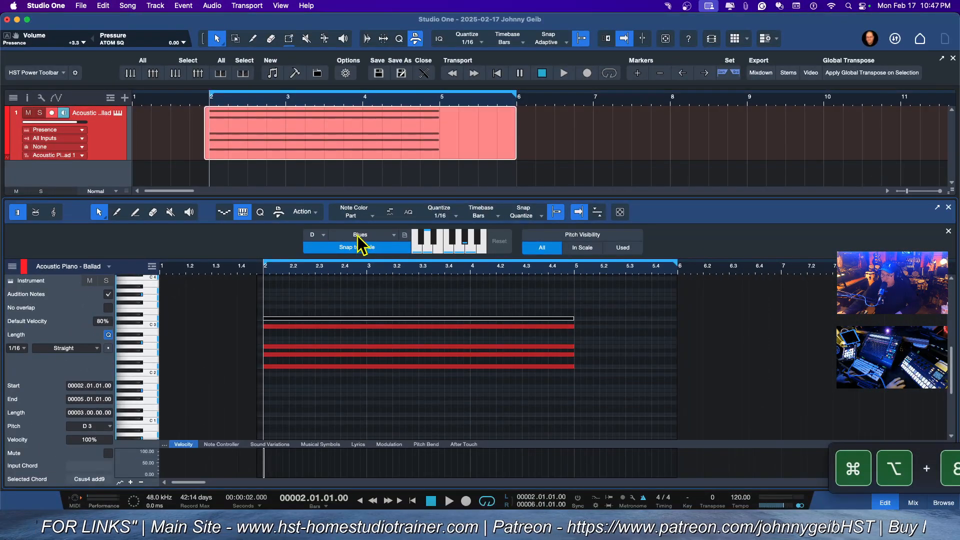
Set the scale to Major Triad and move all notes down until the lowest snaps to A1, playing the result
left_click(394, 237)
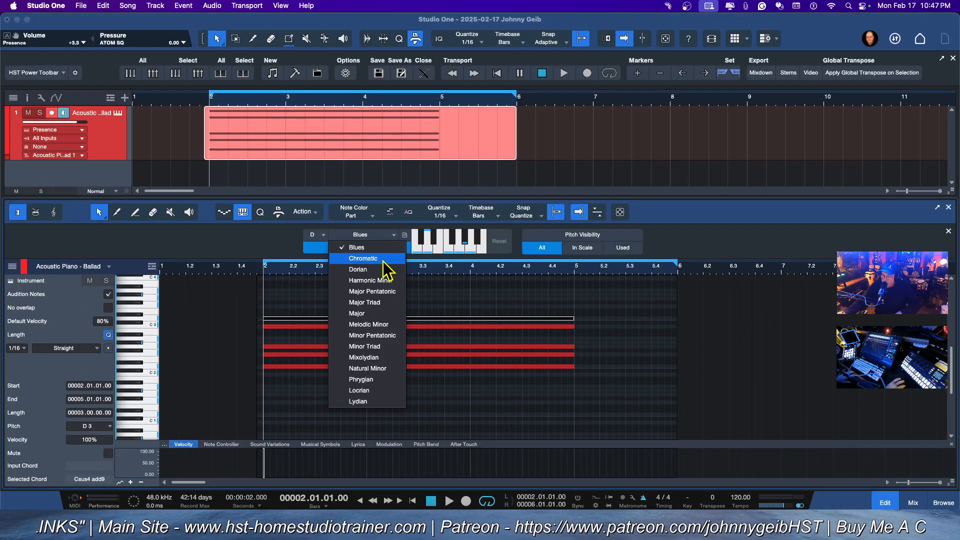
left_click(354, 303)
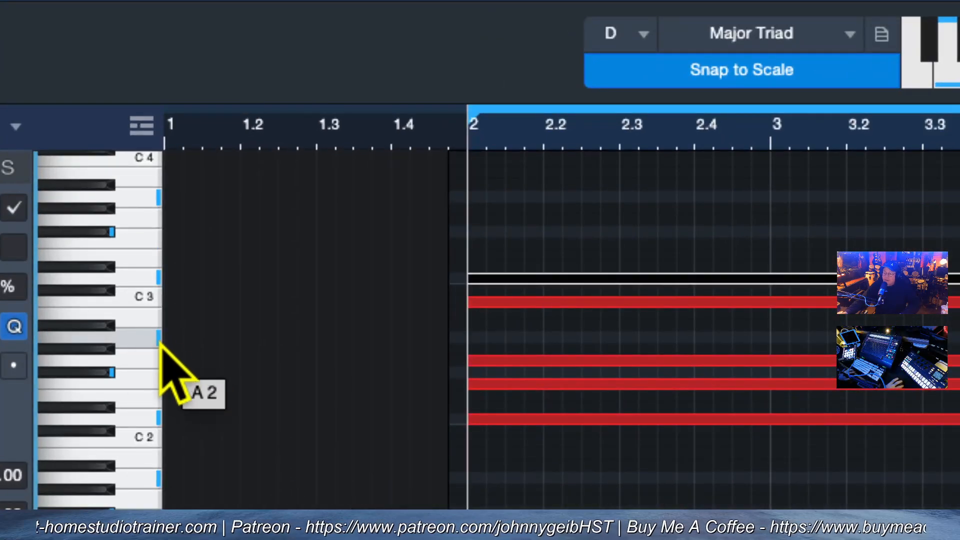
left_click(568, 450)
key("ctrl+a")
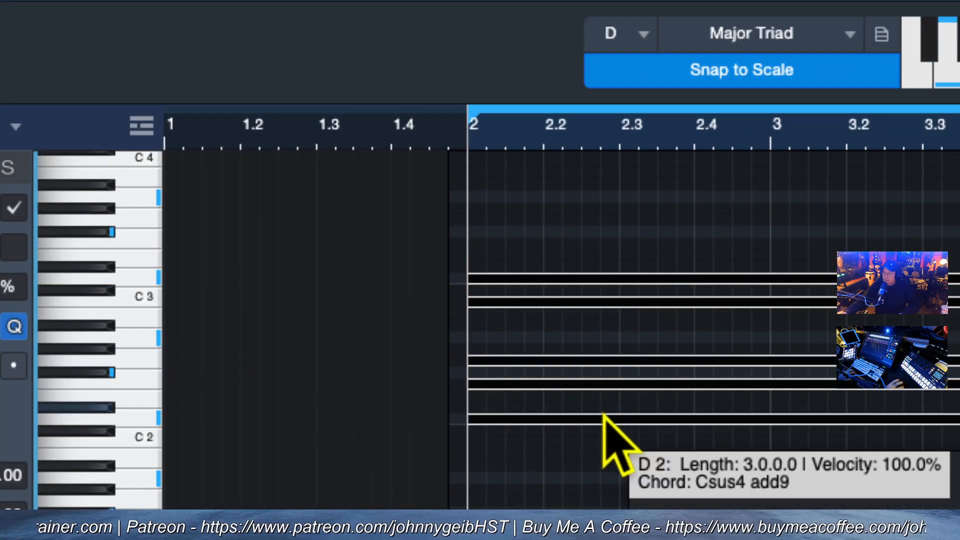
left_click(605, 440)
left_click_drag(600, 449, 601, 455)
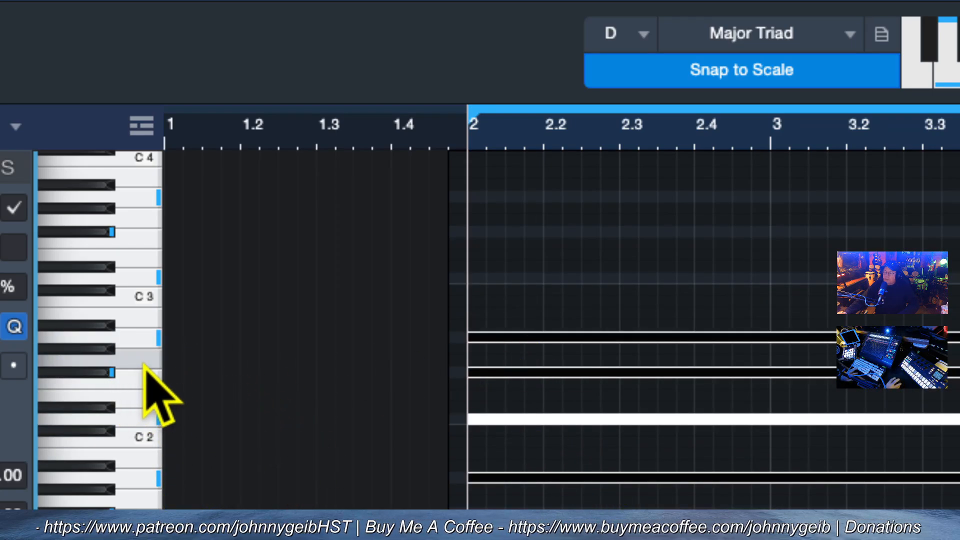
key("space")
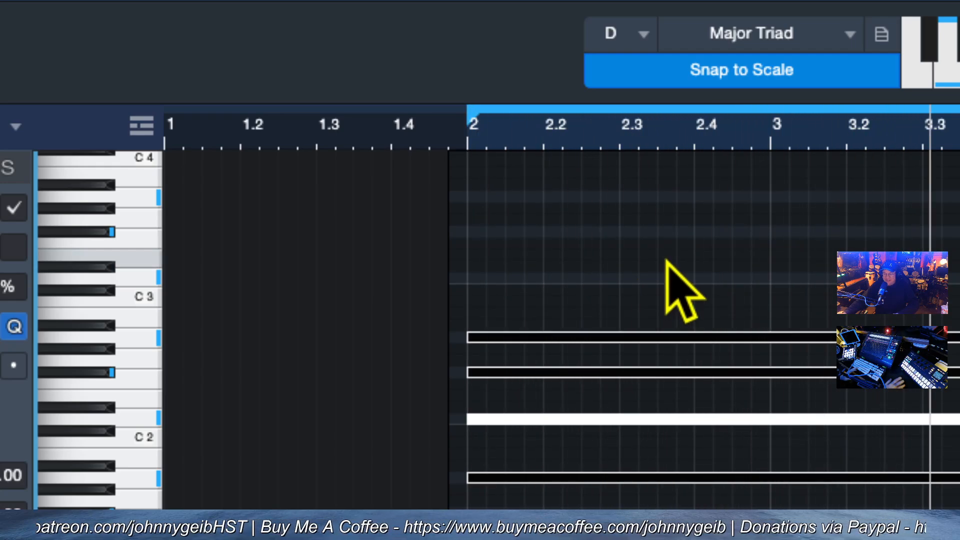
key("space")
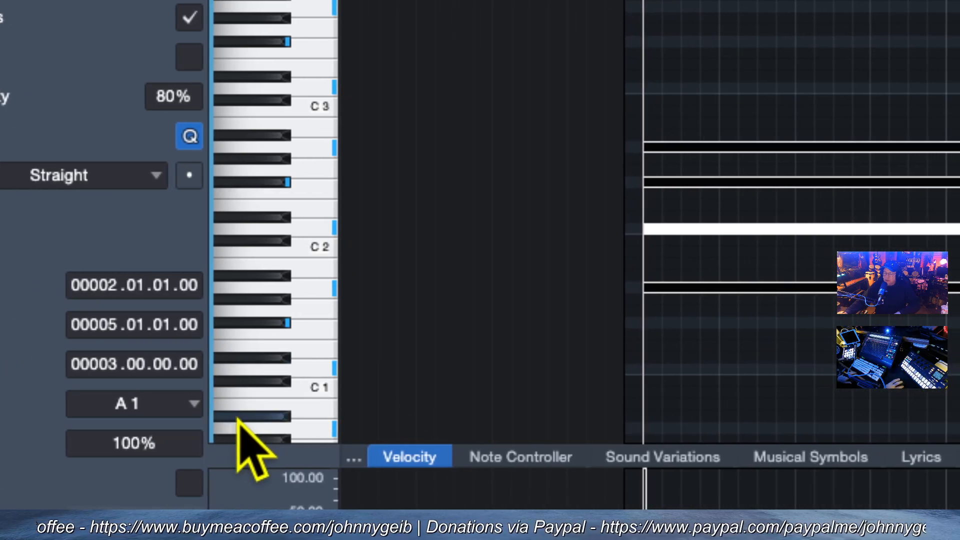
Transpose the selected notes through their pitch value up to D2 and down to B1, then deselect them
scroll(265, 405, "up", 2)
scroll(136, 402, "up", 6)
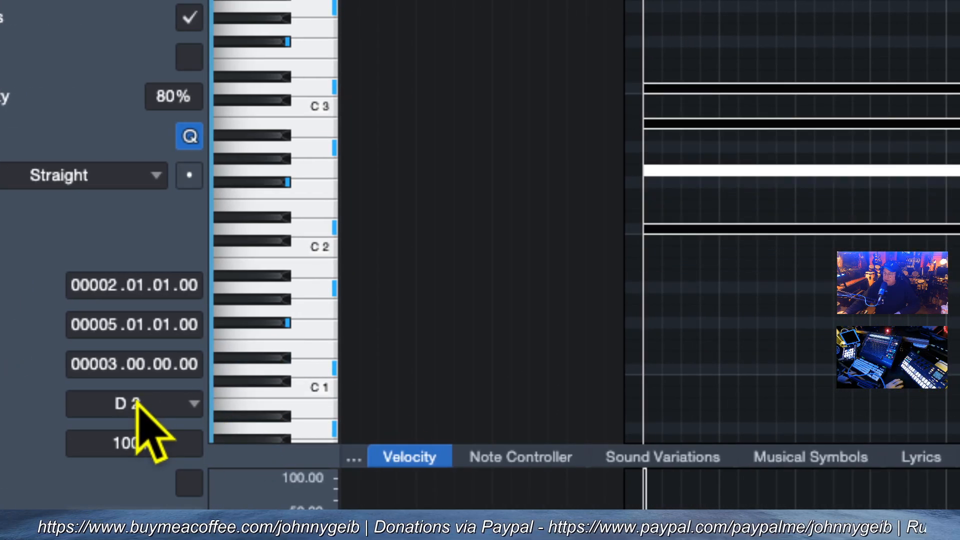
scroll(136, 402, "down", 6)
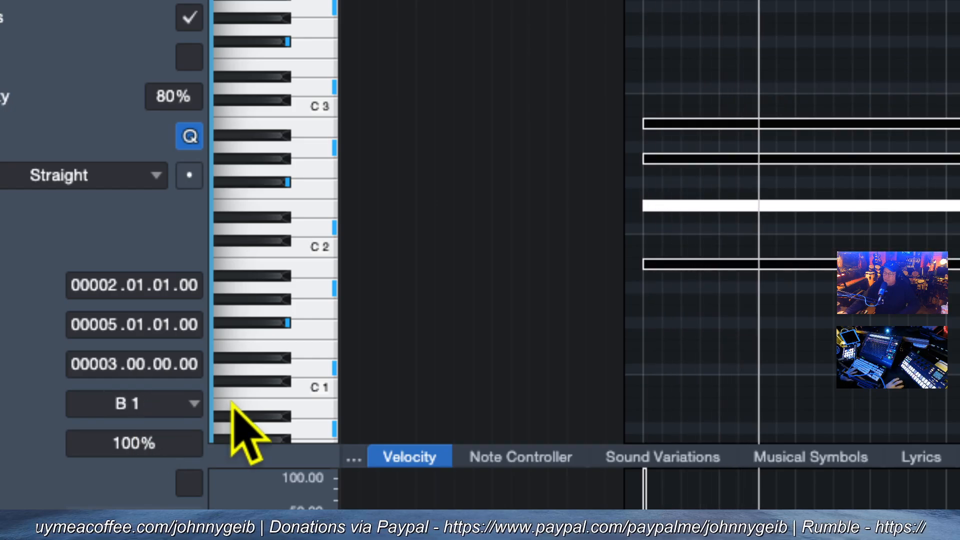
left_click(723, 326)
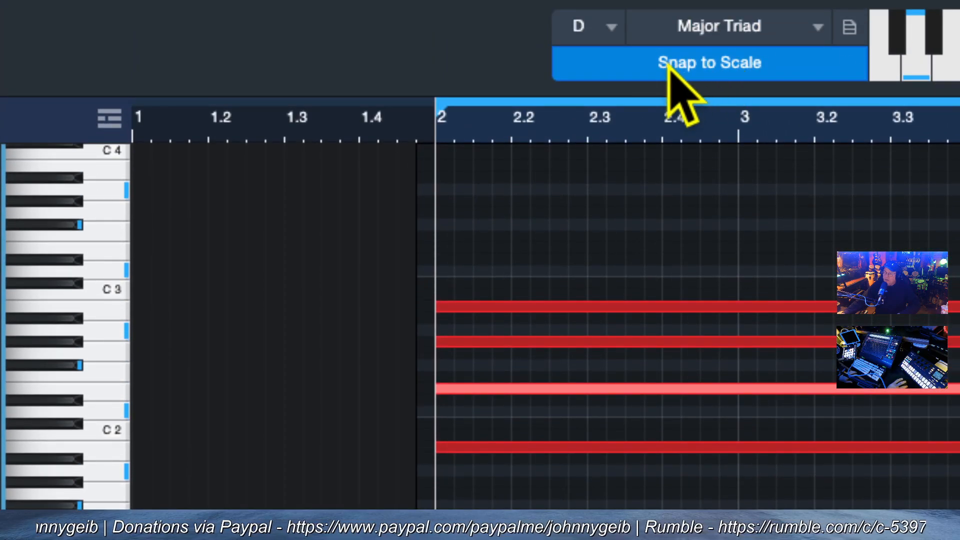
Select all the notes, move them up until the lowest snaps to F#2, and play the chord
left_click_drag(626, 243, 683, 474)
left_click_drag(645, 320, 668, 246)
key("space")
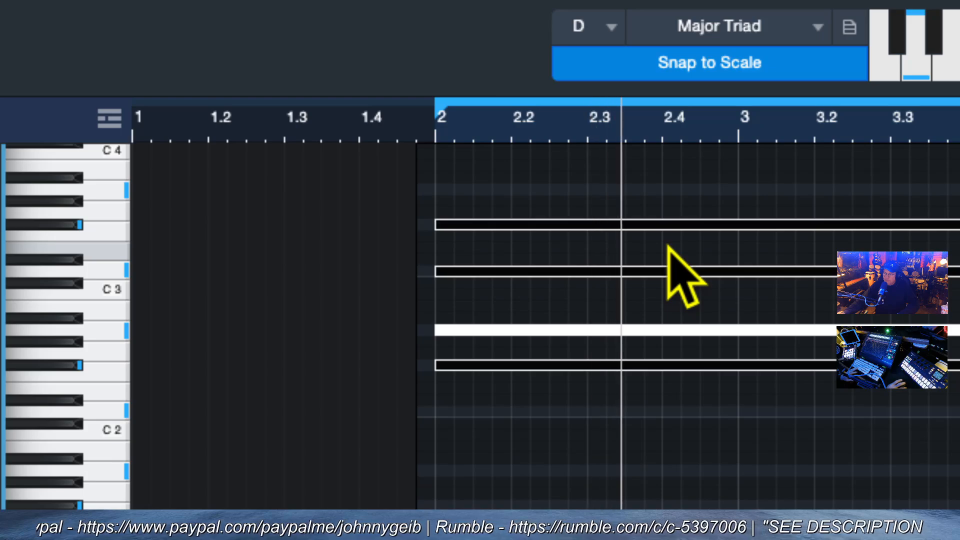
key("space")
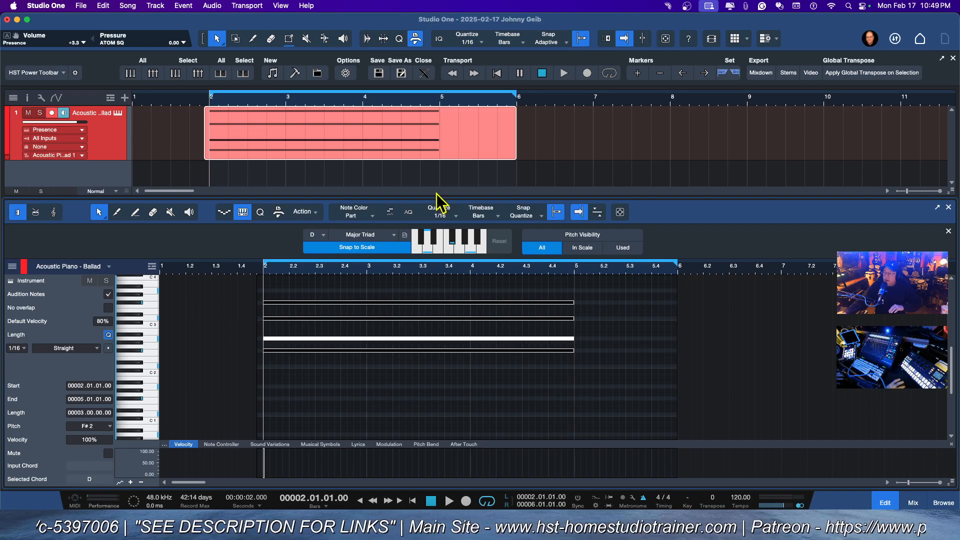
Set the scale to Major and move all the notes down until the lowest snaps to E2, playing the chord
left_click(359, 237)
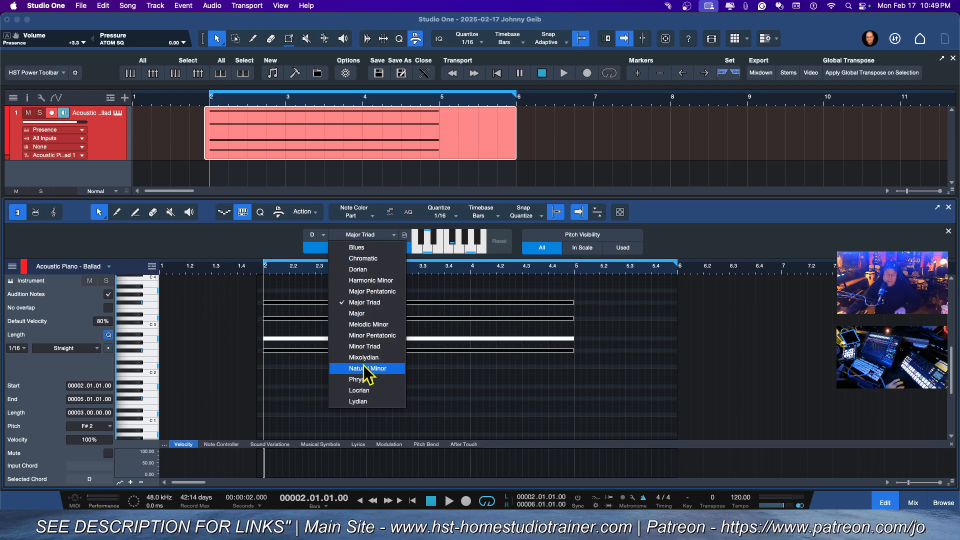
left_click(357, 315)
left_click_drag(397, 384, 460, 300)
left_click_drag(439, 360, 436, 376)
key("space")
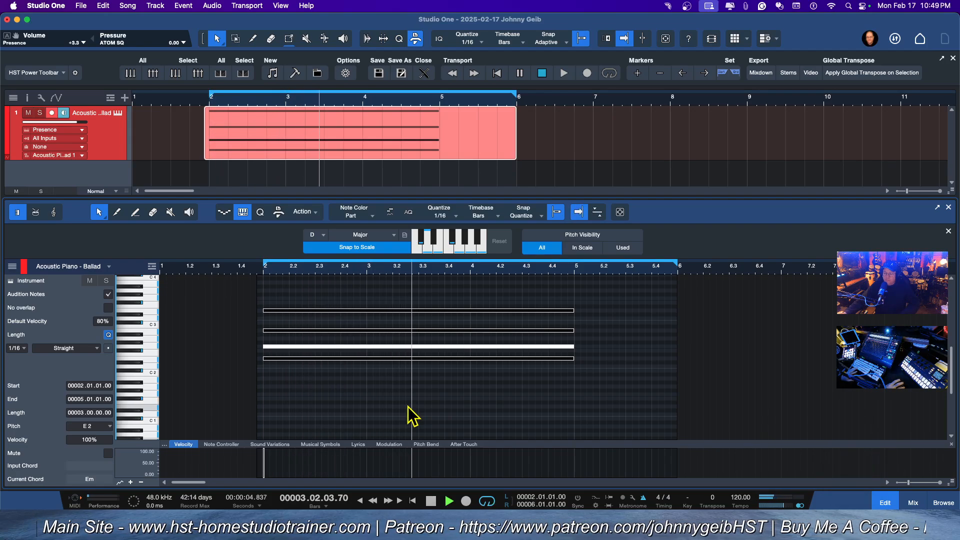
key("space")
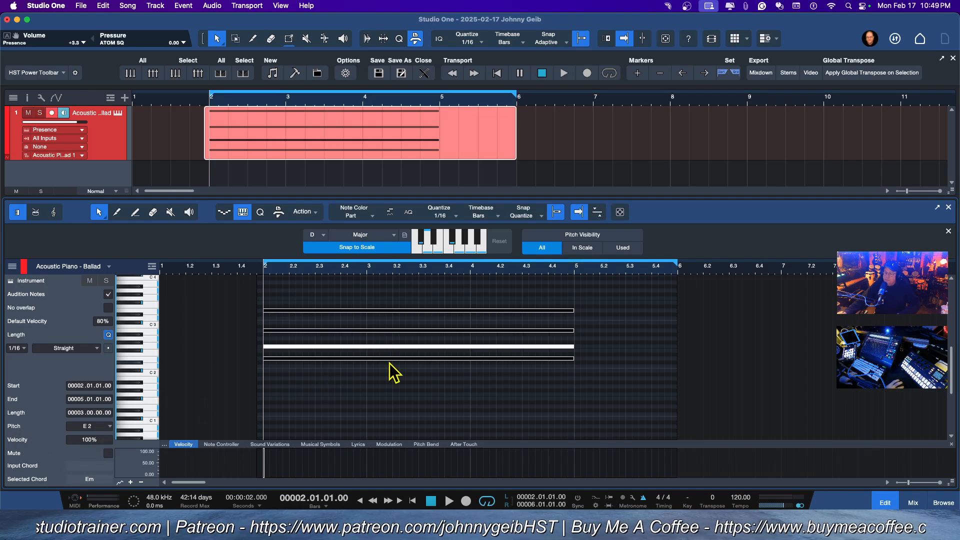
Move the selected chord down until its lowest note is on B1, play it and deselect the notes
left_click_drag(390, 359, 389, 384)
key("space")
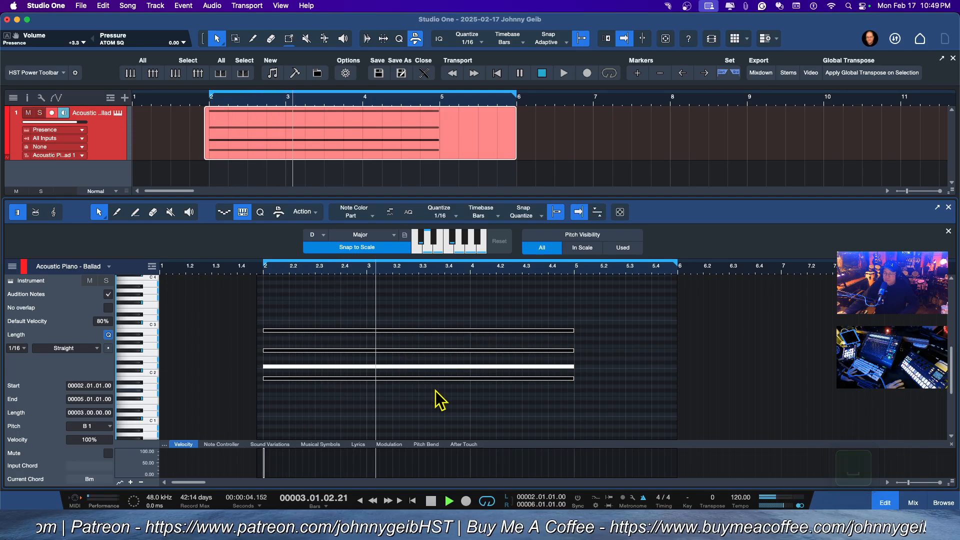
key("space")
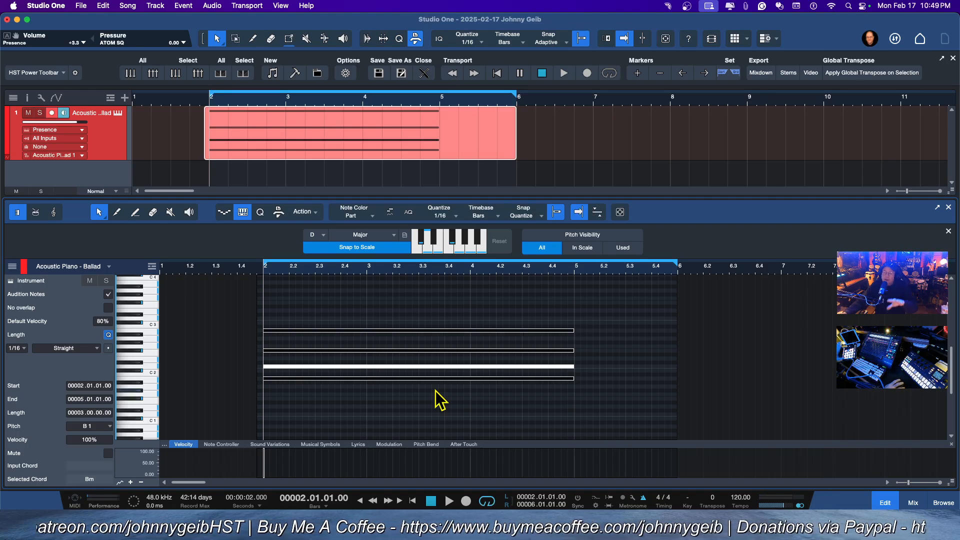
left_click(613, 377)
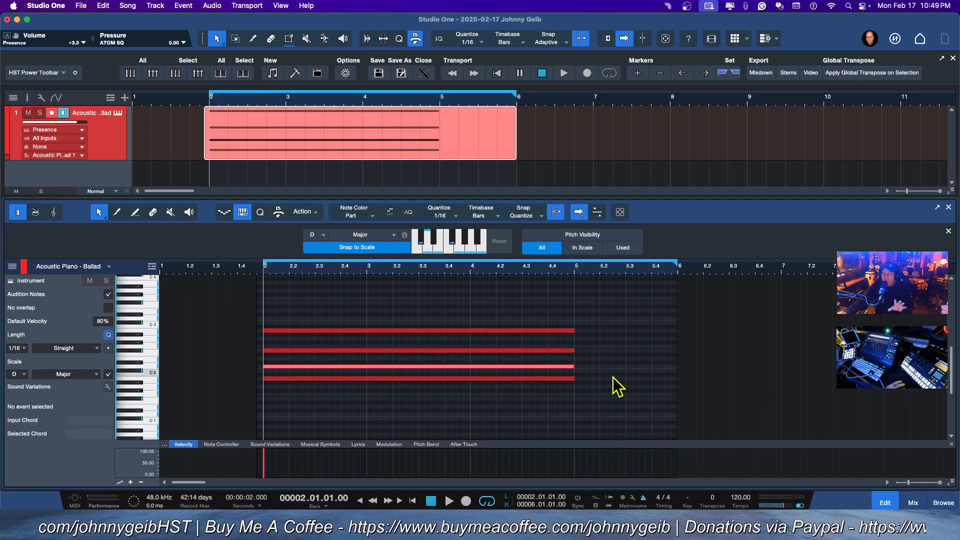